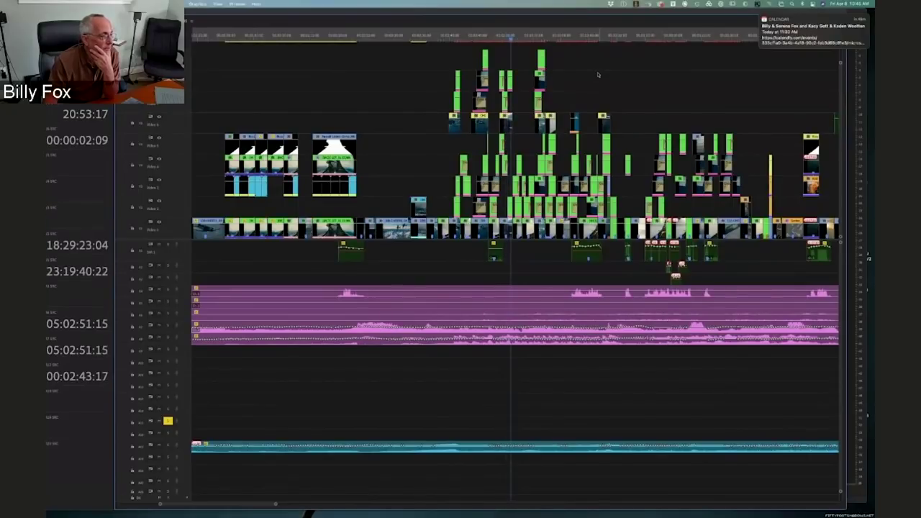
Examine the purple stem clips and the long teal clip on the audio tracks by highlighting each group
key(=)
key(=)
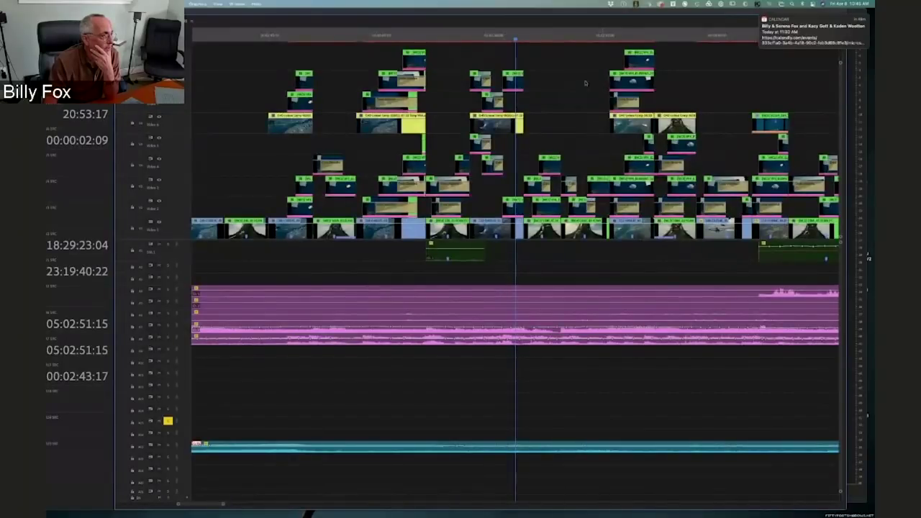
key(minus)
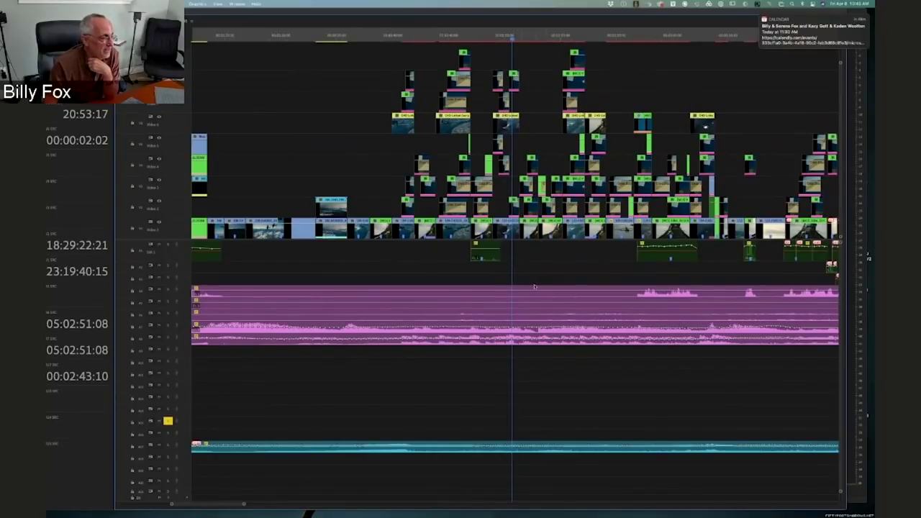
drag(485, 282, 543, 349)
drag(495, 403, 534, 451)
drag(538, 276, 591, 448)
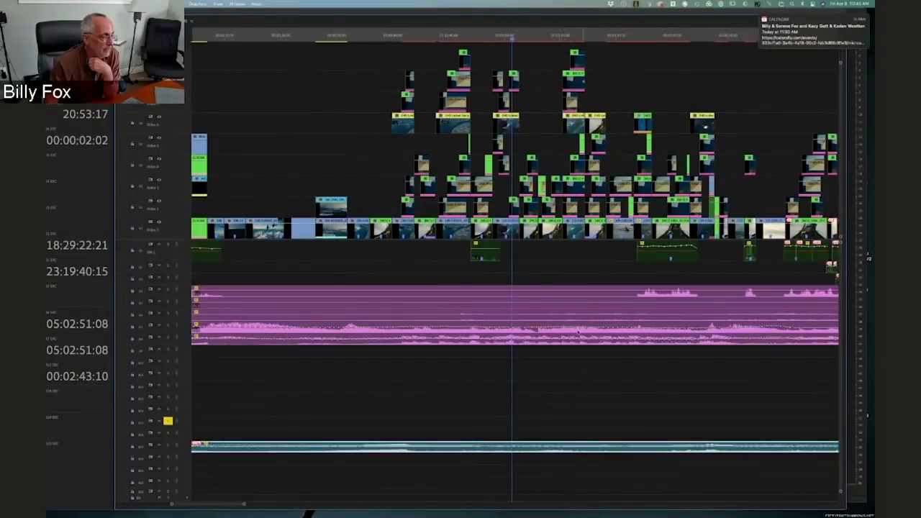
click(568, 276)
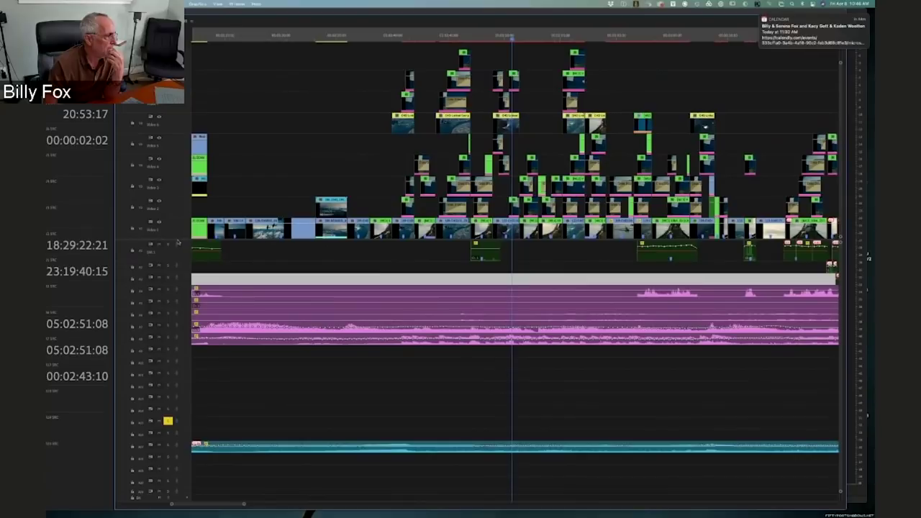
Target the first four audio tracks and the four audio tracks starting at the long teal clip
mouse_move(180, 239)
mouse_down()
mouse_move(181, 220)
mouse_move(183, 236)
mouse_up()
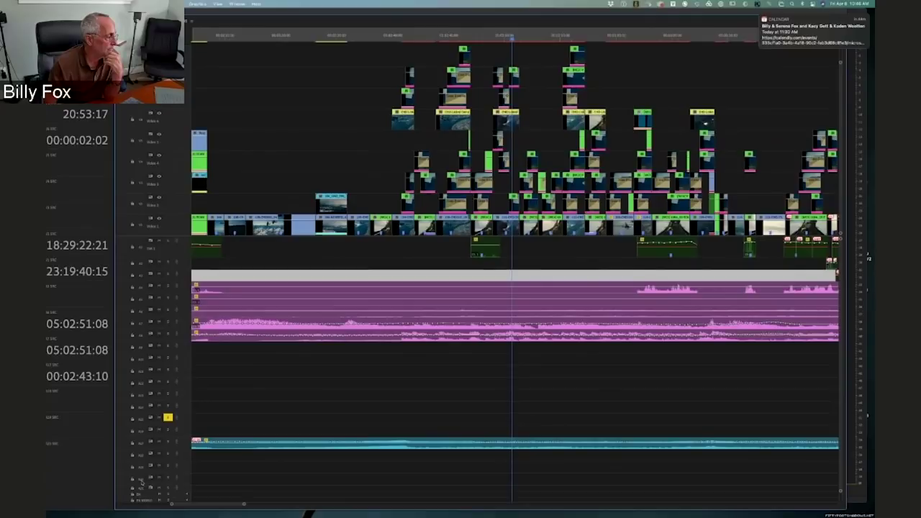
drag(140, 481, 147, 453)
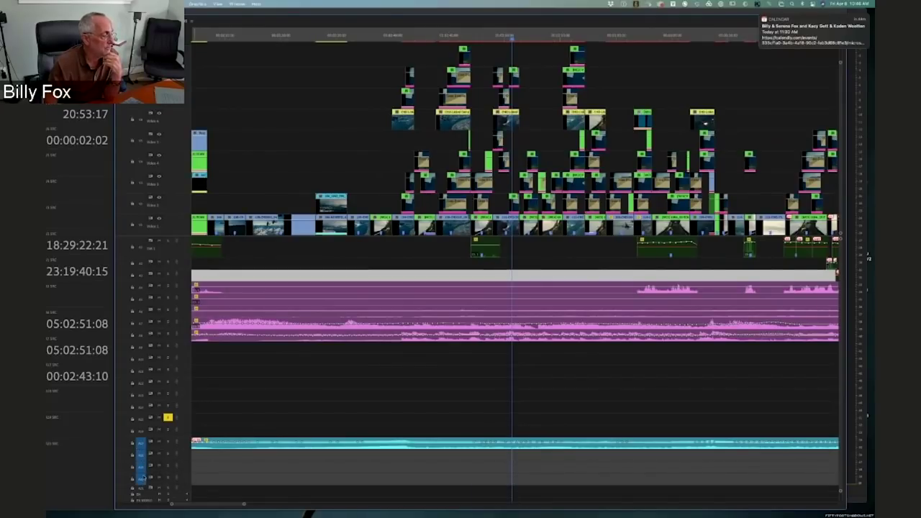
drag(141, 246, 163, 295)
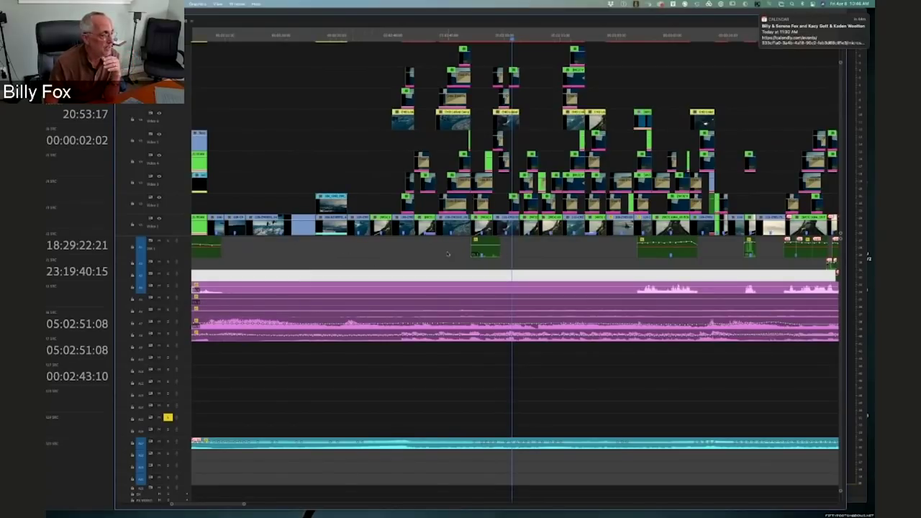
Move the short green audio clip to the empty track below the purple stems, and return it to the first audio track
click(485, 252)
click(465, 256)
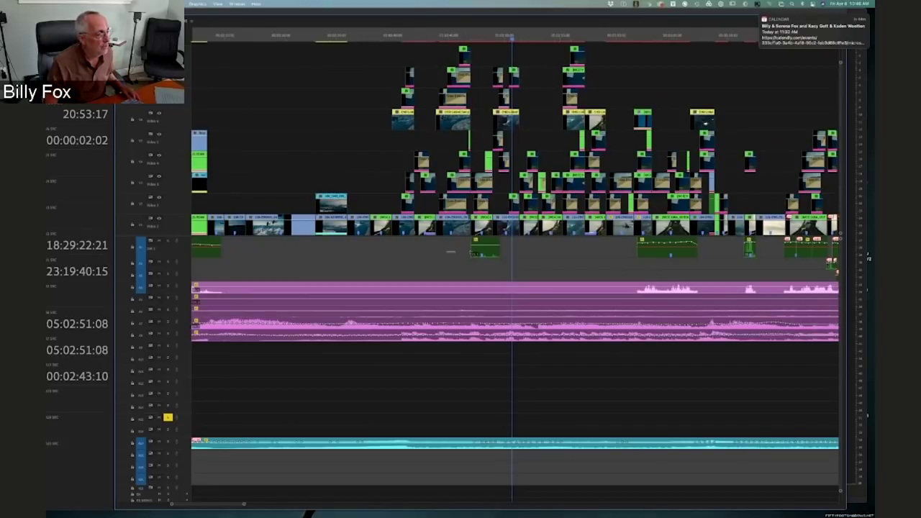
drag(488, 251, 488, 353)
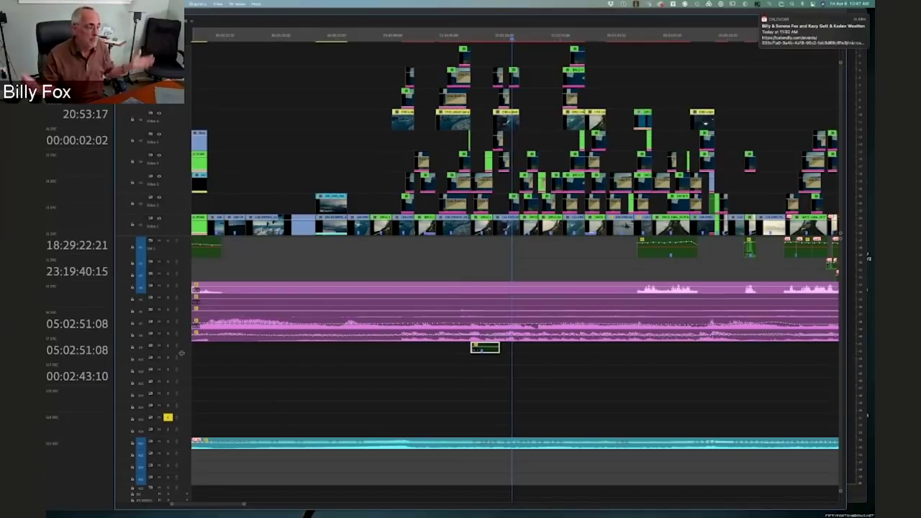
drag(485, 347, 485, 247)
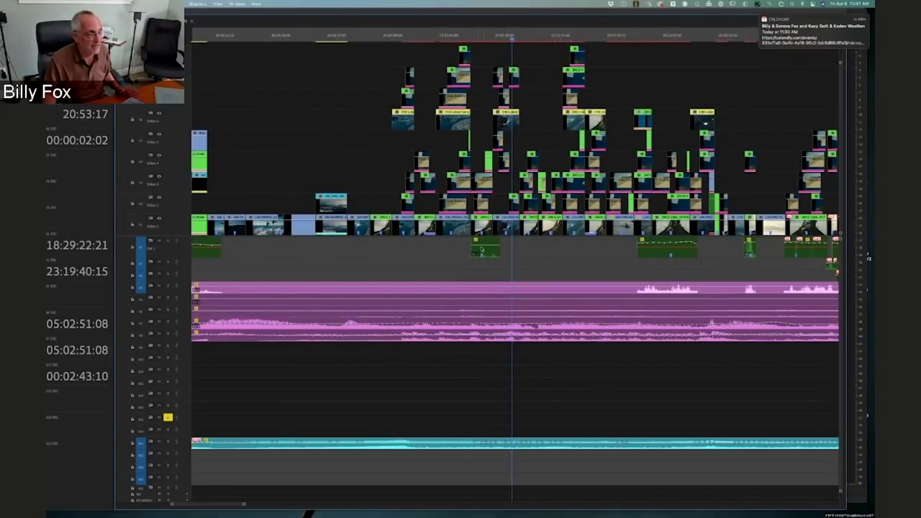
Target the lowest three video tracks and leave the fourth video track untargeted
drag(439, 244, 535, 263)
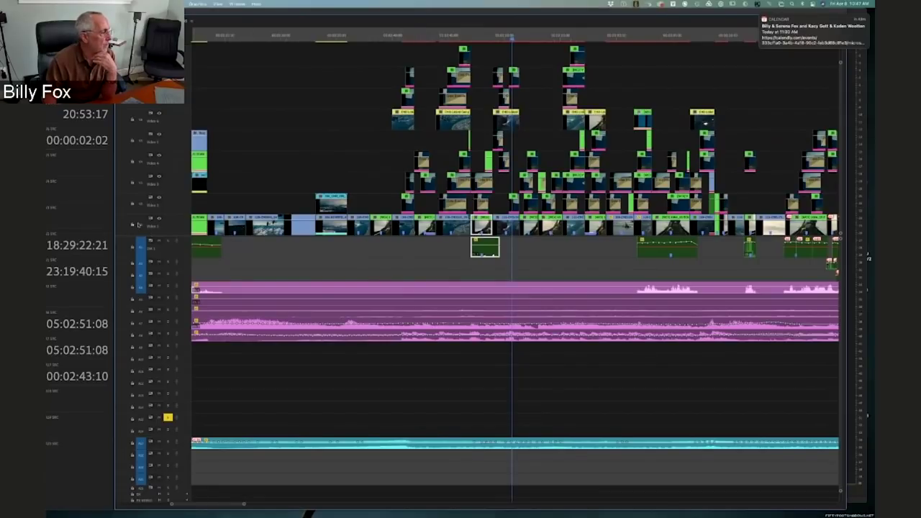
drag(138, 224, 140, 171)
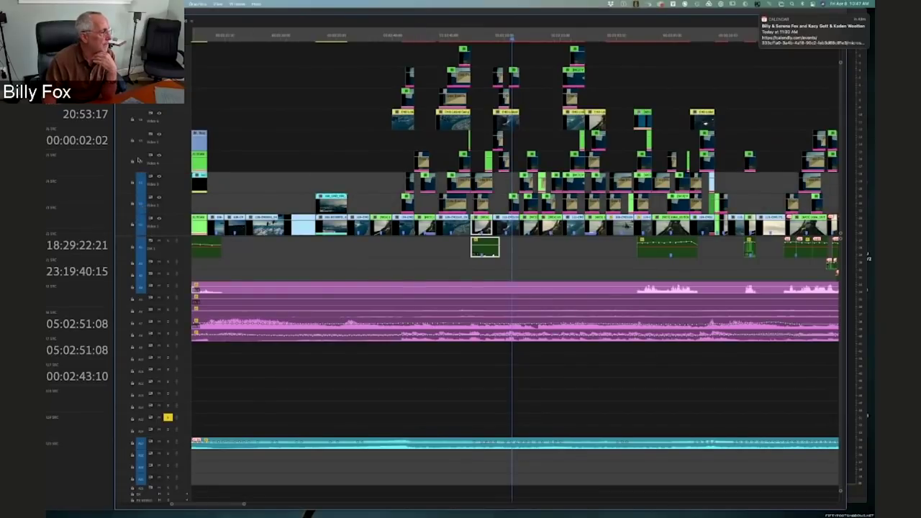
click(140, 165)
click(140, 164)
click(141, 165)
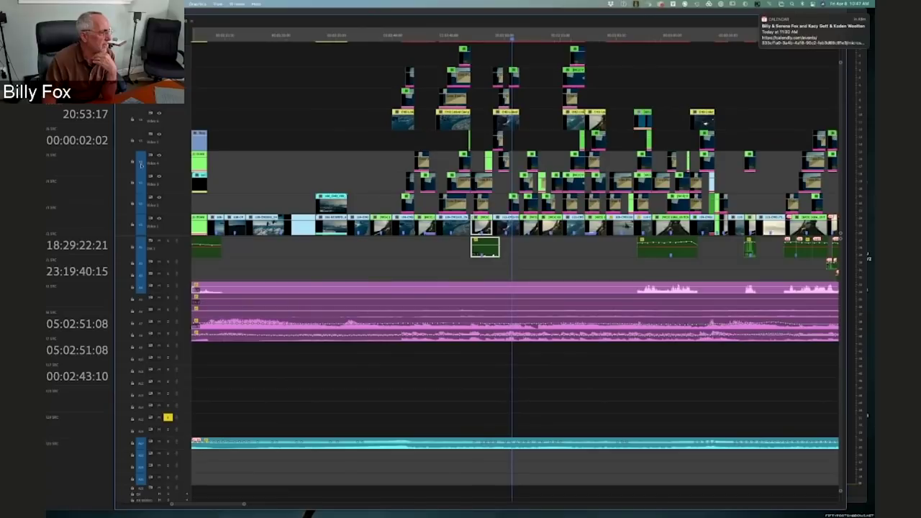
click(141, 165)
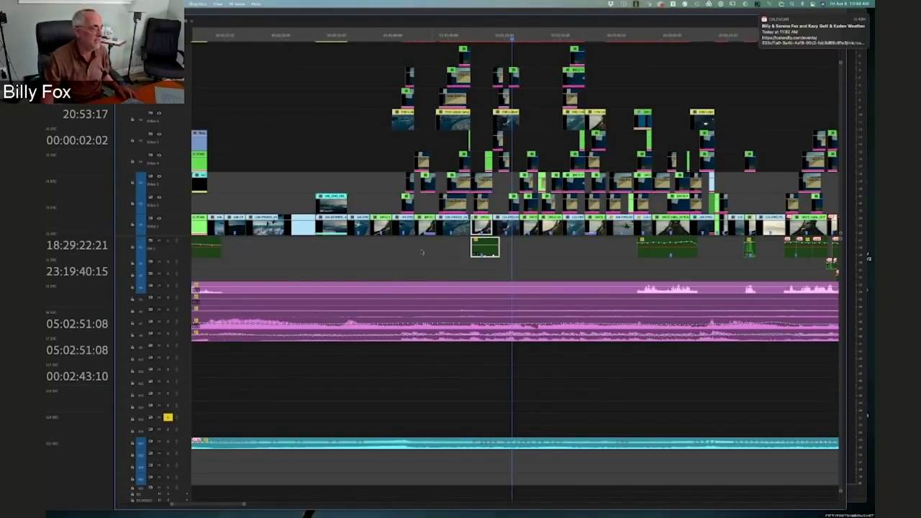
Copy the longer green audio clip onto the second audio track, near the end of the short green clip
drag(499, 187, 514, 203)
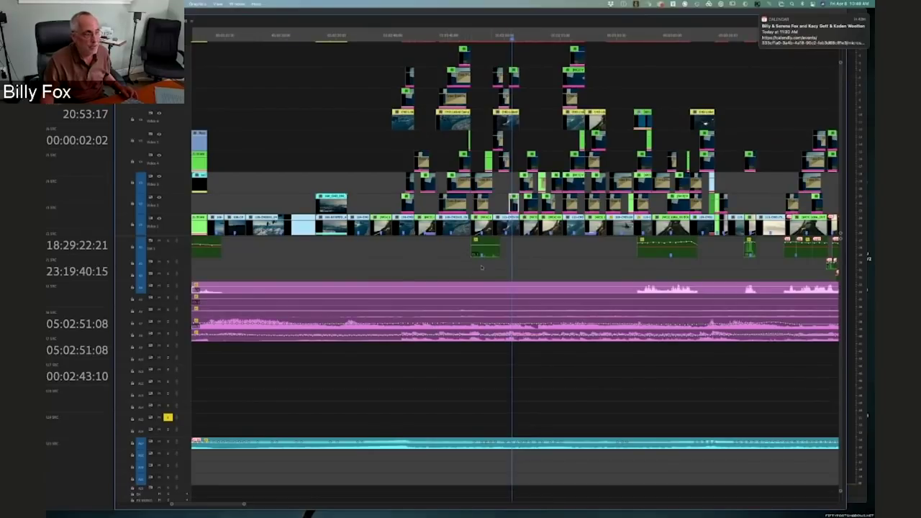
click(651, 252)
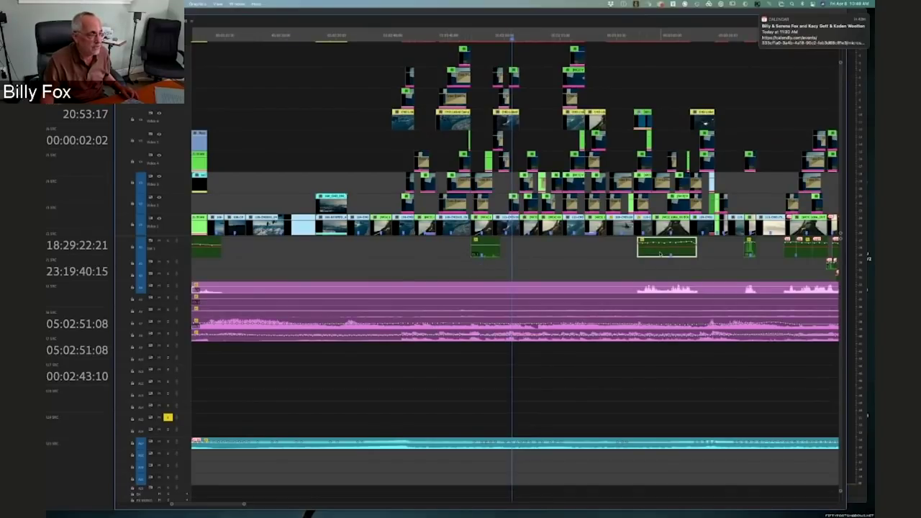
drag(660, 253, 525, 263)
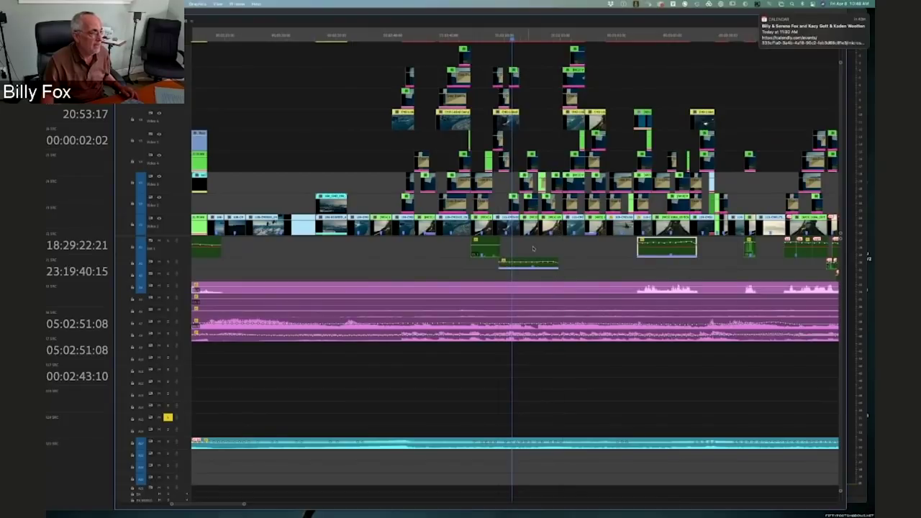
Shift the copied clip on the second audio track earlier so it overlaps the end of the short green clip
key(=)
click(501, 264)
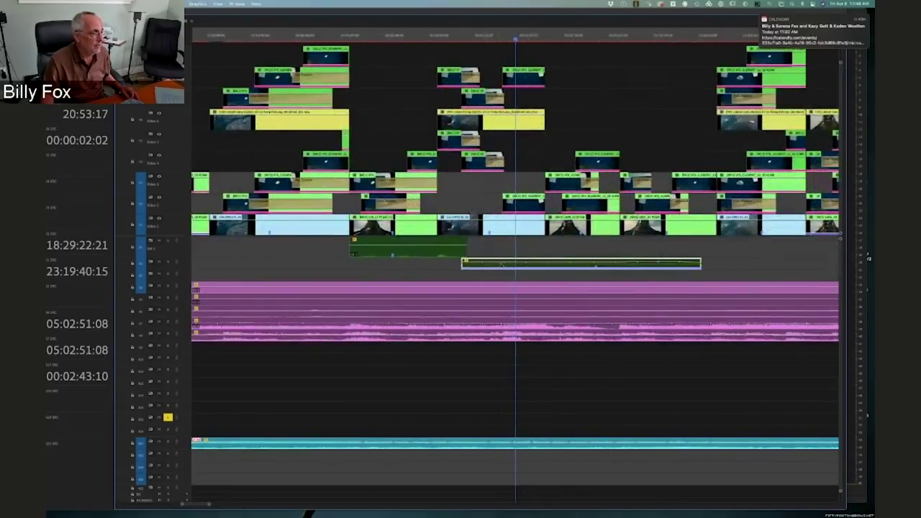
click(490, 247)
click(498, 264)
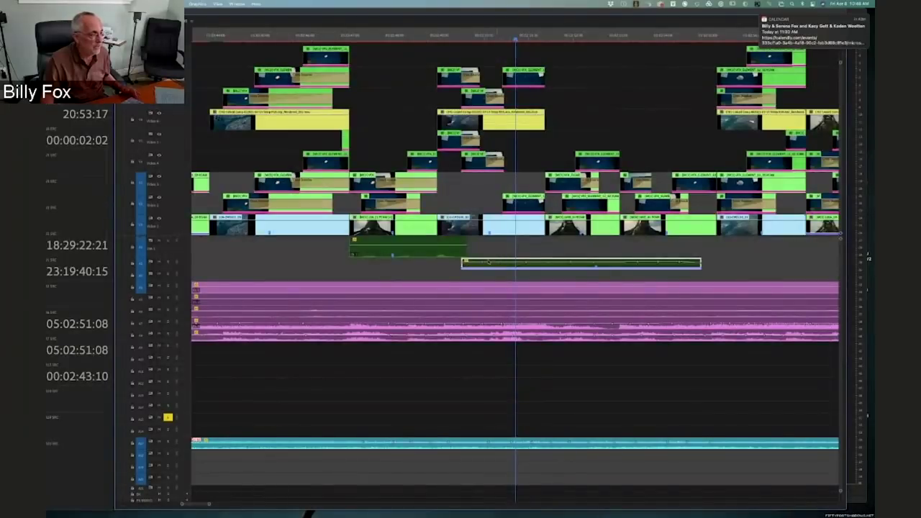
drag(488, 262, 447, 262)
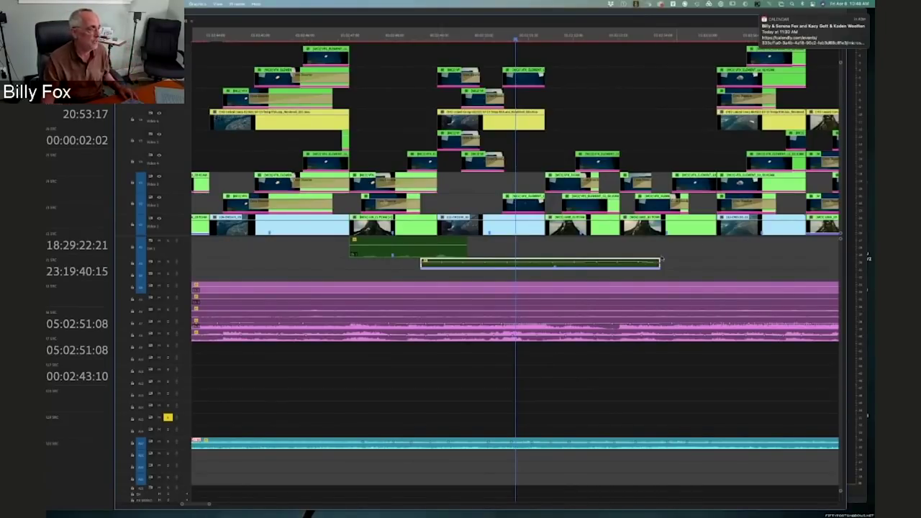
key(minus)
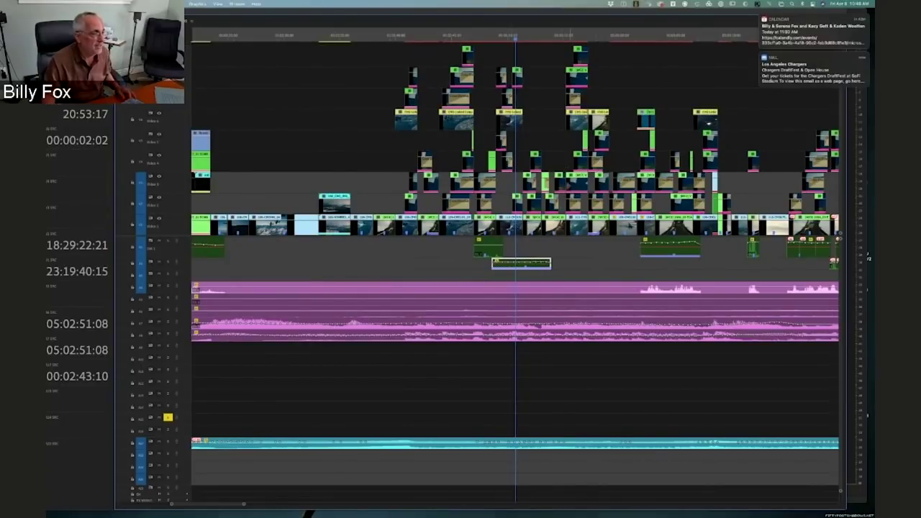
Disable the two green clips stacked on the first and second video tracks just after the long yellow clip
key(=)
key(=)
key(=)
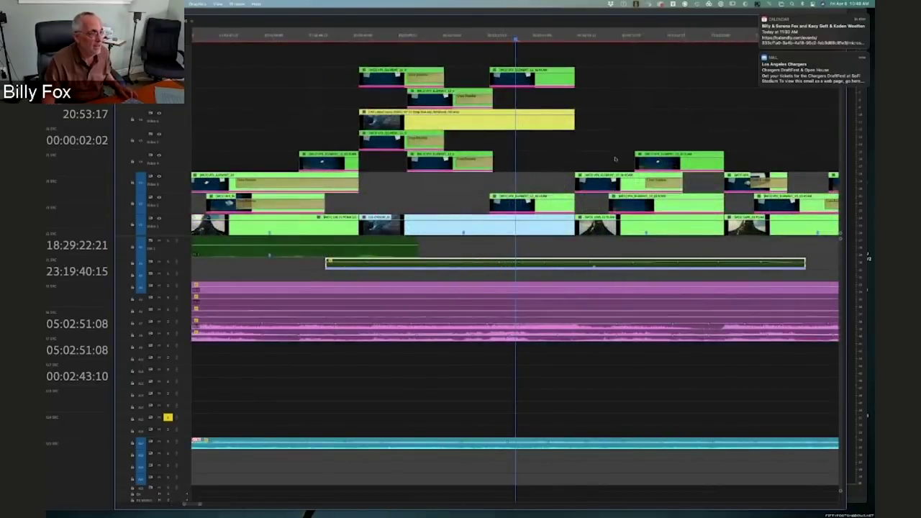
drag(592, 201, 649, 226)
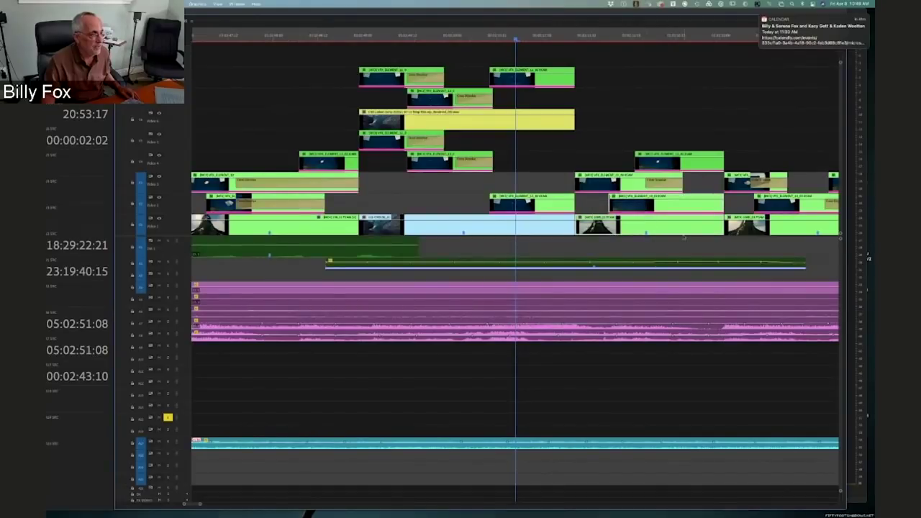
key(shift+super+e)
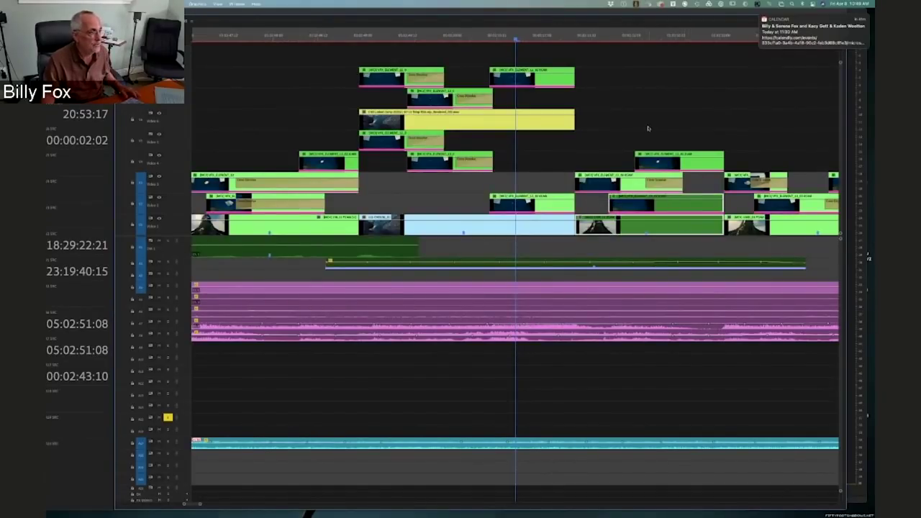
Swap the enabled state of the stack, enabling the clips on video tracks 1 and 2 and disabling those on tracks 3 and 4
click(633, 157)
drag(582, 36, 653, 38)
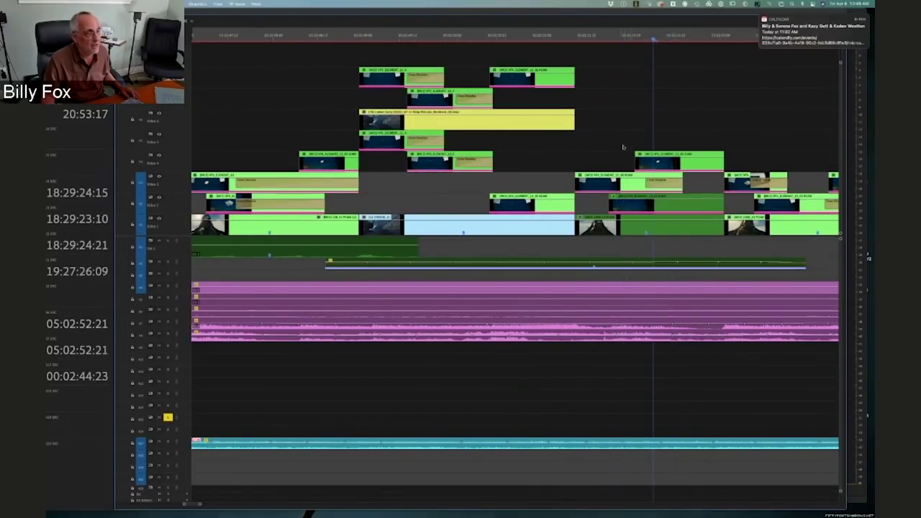
drag(609, 144, 681, 232)
key(shift+super+e)
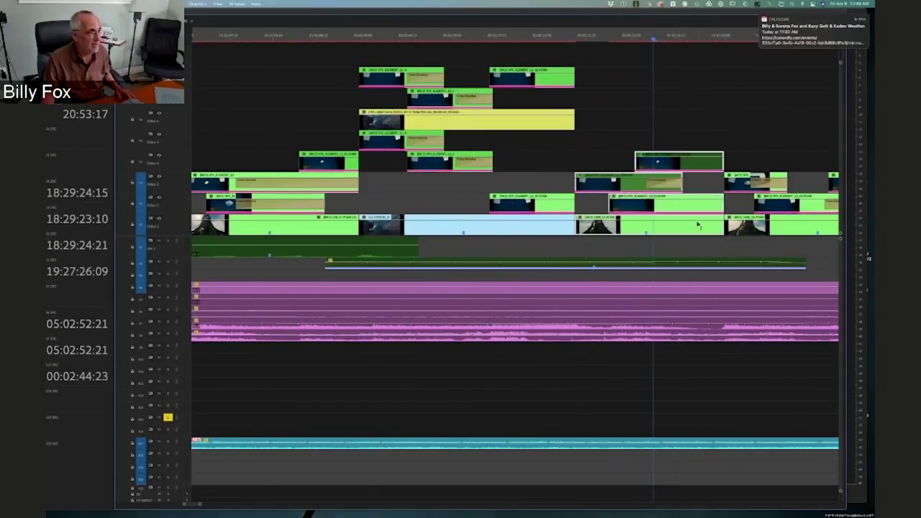
Enable the two clips in the stack on the third and fourth video tracks
drag(652, 39, 610, 54)
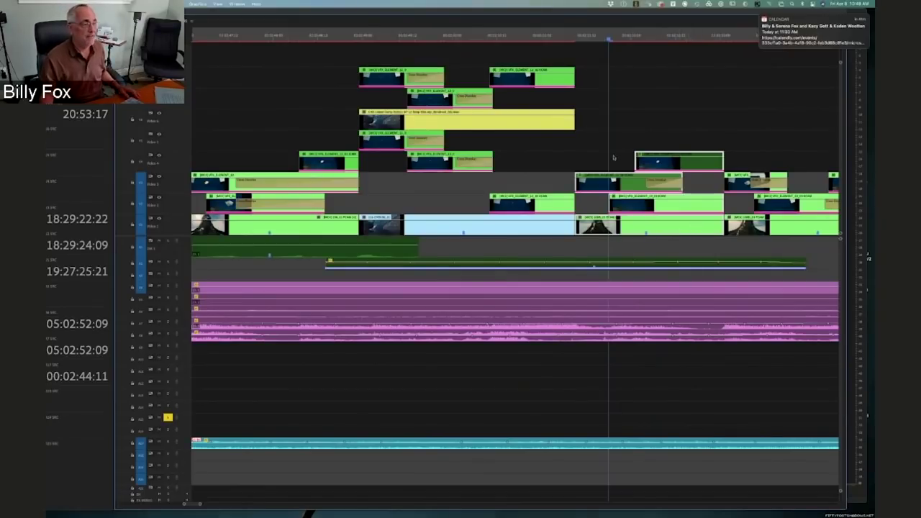
mouse_move(591, 137)
mouse_down()
mouse_move(637, 139)
mouse_move(654, 160)
mouse_up()
drag(582, 203, 636, 224)
drag(589, 150, 682, 172)
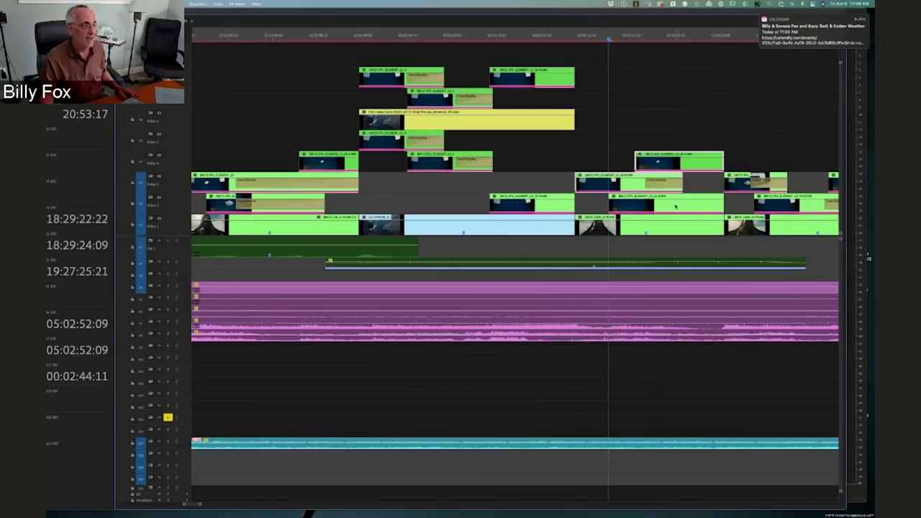
Disable all four clips in the stack across the lowest four video tracks
click(657, 228)
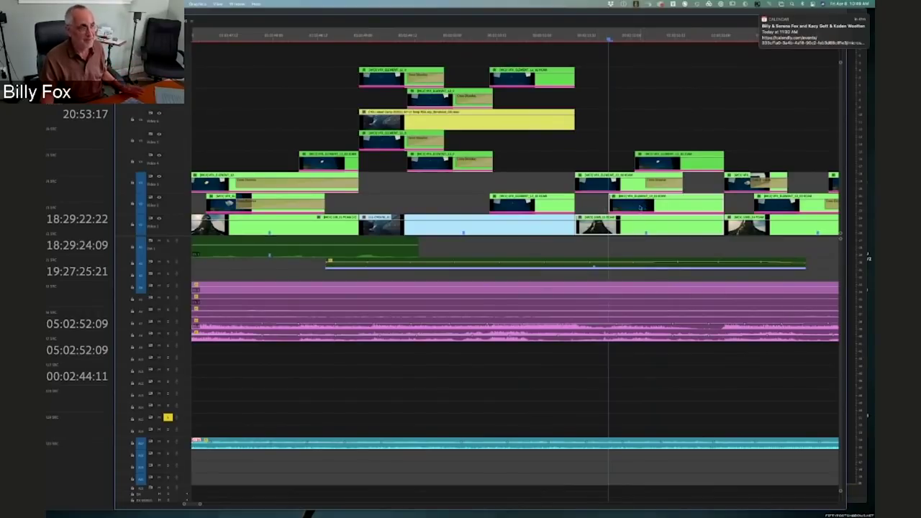
drag(597, 142, 666, 182)
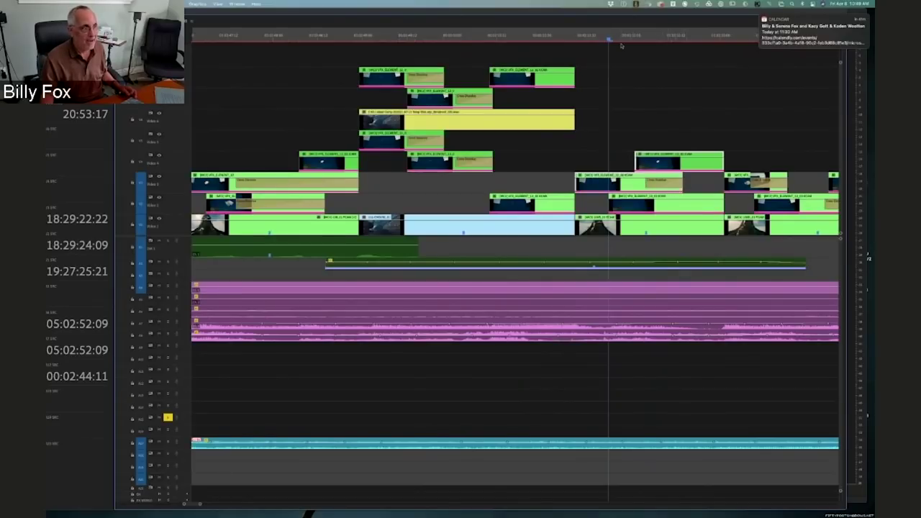
mouse_move(621, 37)
mouse_down()
mouse_move(650, 41)
mouse_move(620, 41)
mouse_up()
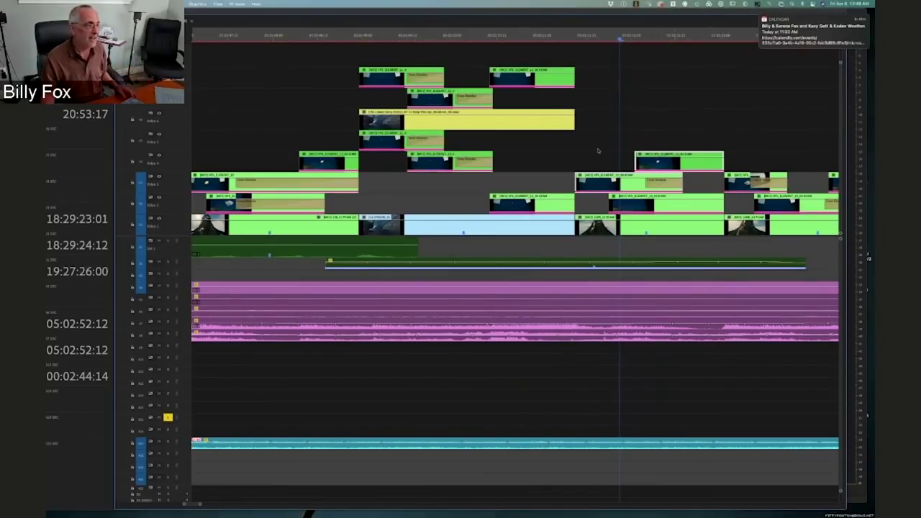
drag(591, 137, 676, 204)
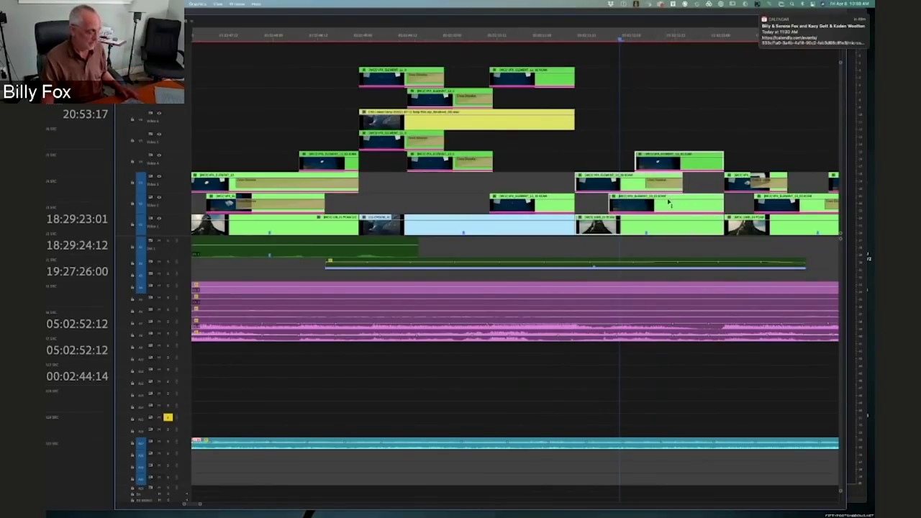
click(604, 142)
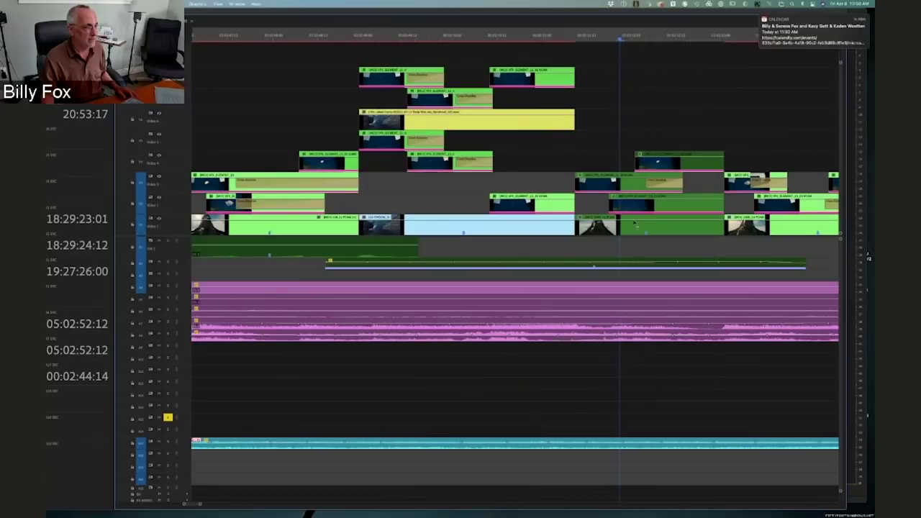
Enable only the clips on the first and second video tracks of the disabled stack
click(663, 217)
key(shift+super+e)
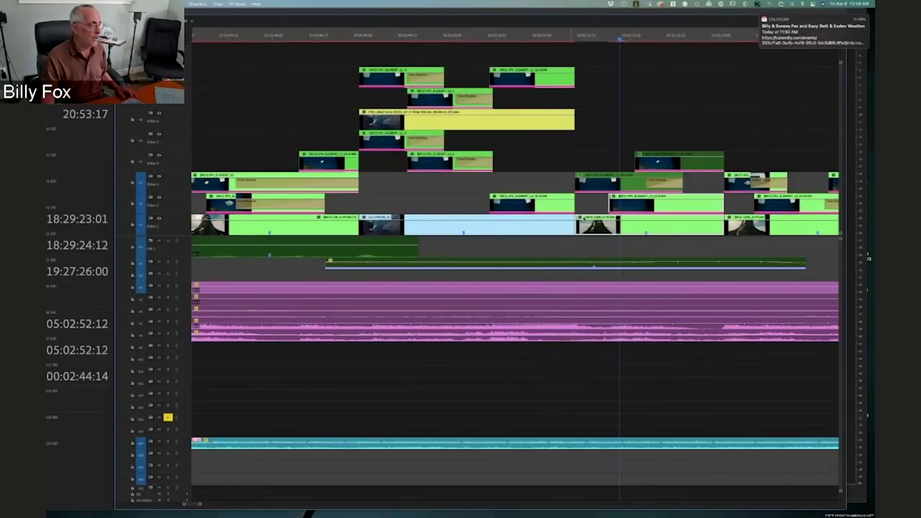
key(minus)
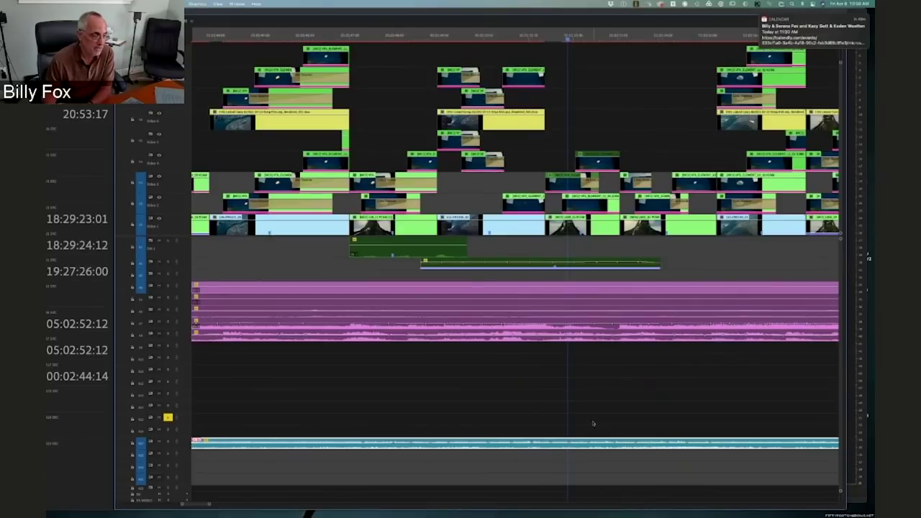
Select the purple audio clips and examine how they and the surrounding tracks are laid out across the whole sequence
drag(546, 356, 585, 294)
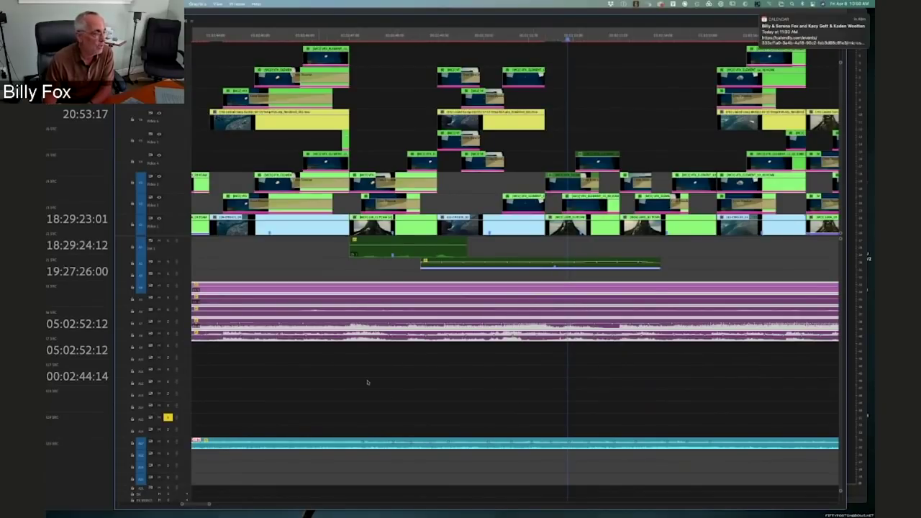
key(minus)
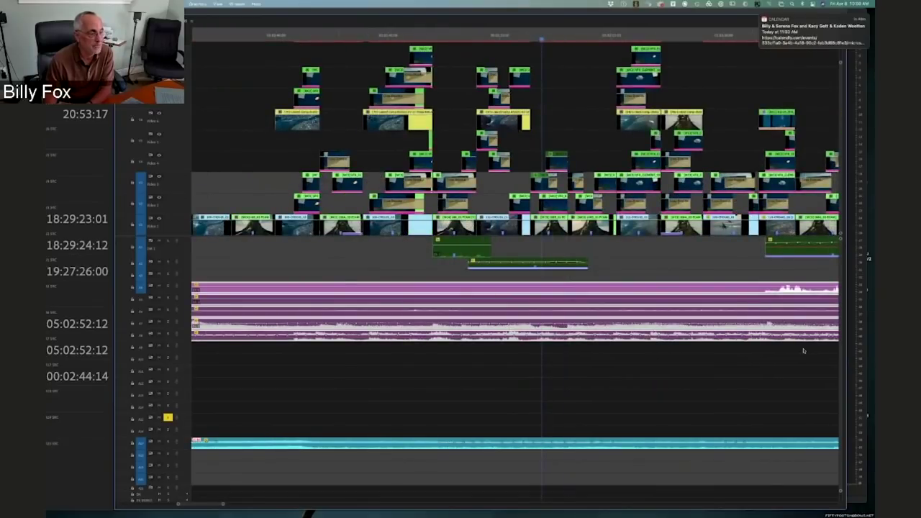
scroll(556, 340, down, 2)
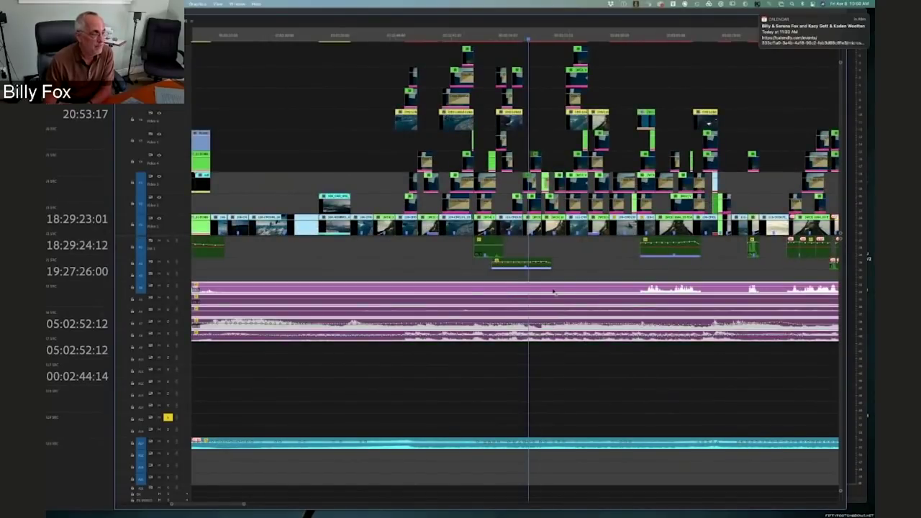
scroll(610, 327, down, 2)
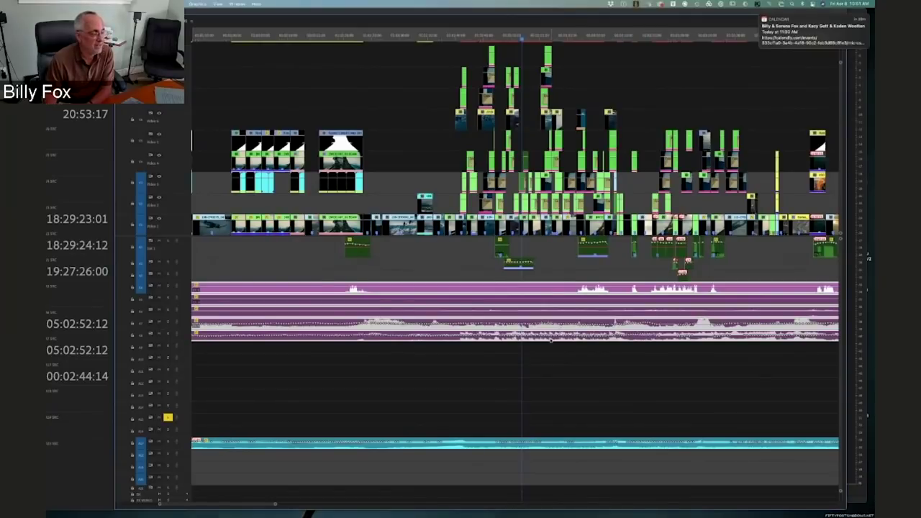
click(510, 371)
key(minus)
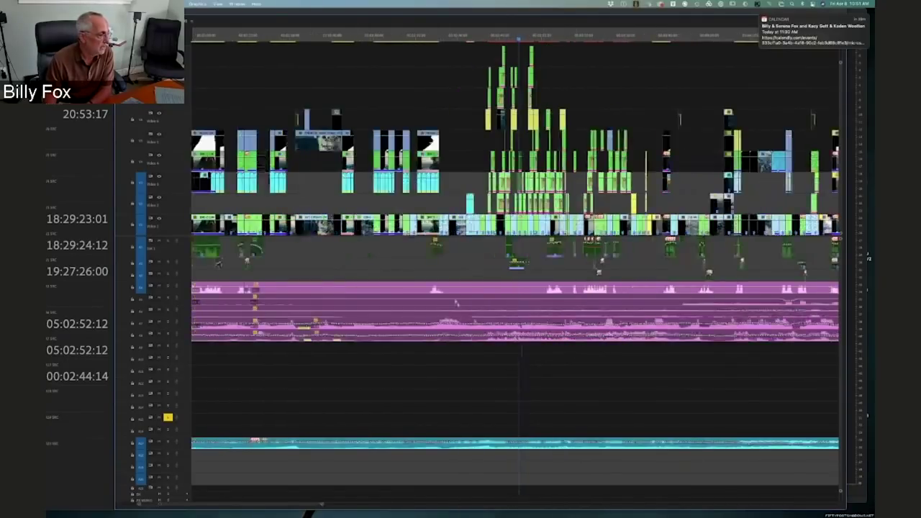
key(minus)
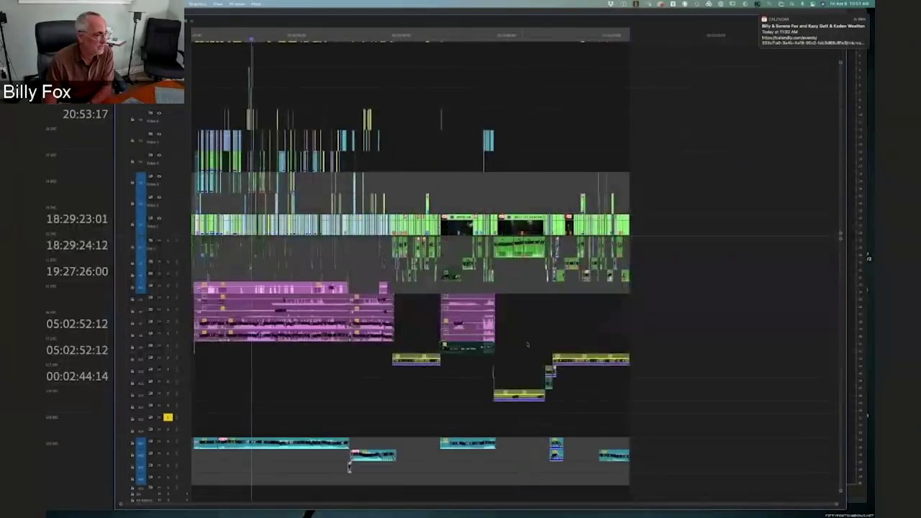
Duplicate the dialogue clips in the sequence's last section onto the empty audio tracks just above the blue clips and disable the copies
drag(549, 39, 545, 41)
key(equal)
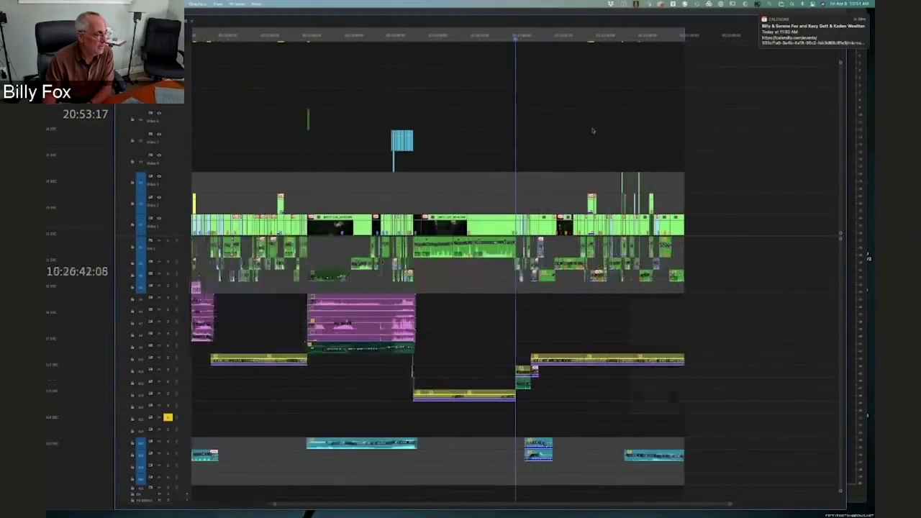
key(equal)
key(equal)
key(minus)
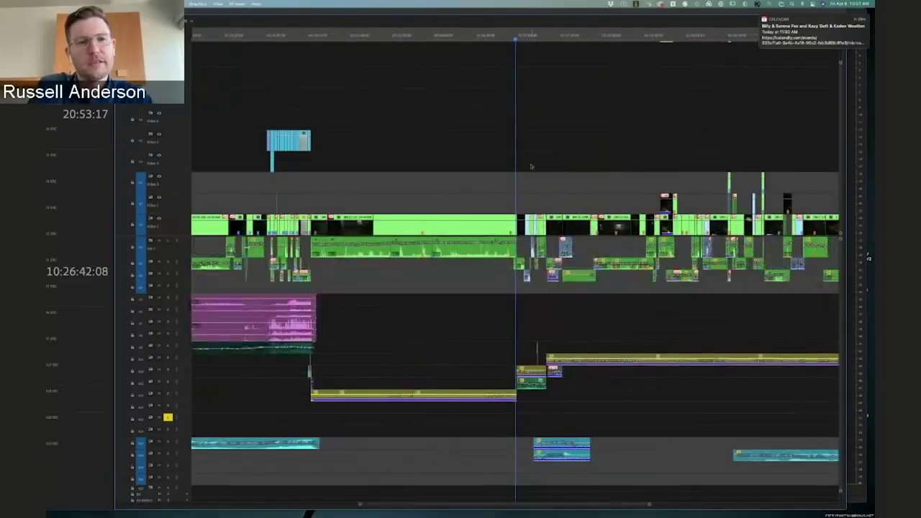
key(minus)
drag(412, 43, 599, 33)
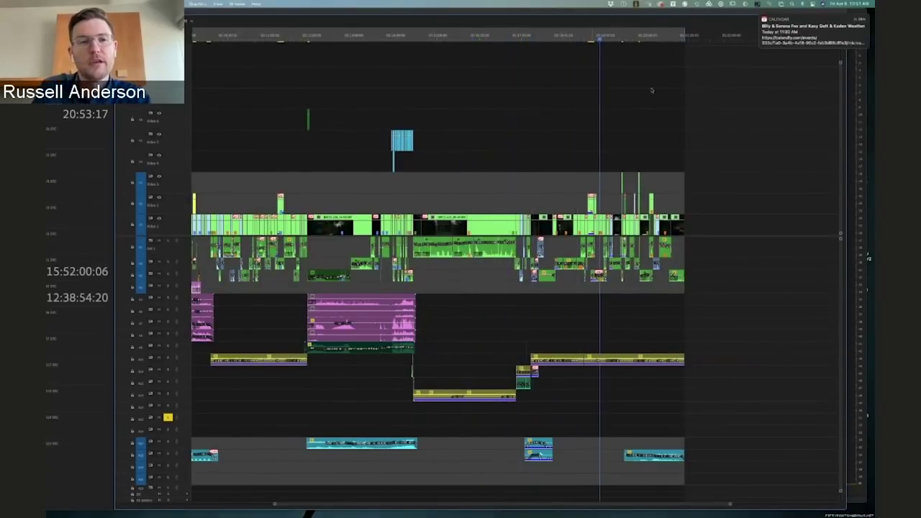
key(=)
key(=)
key(-)
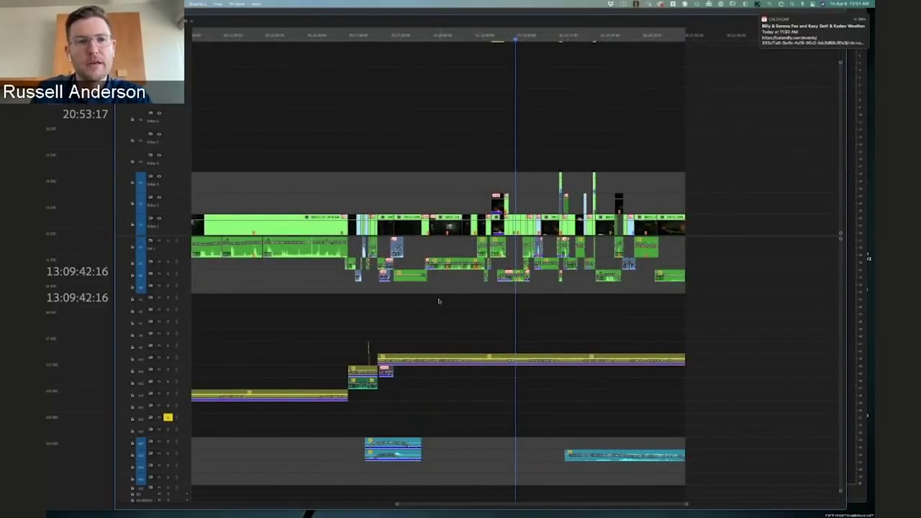
drag(439, 303, 680, 240)
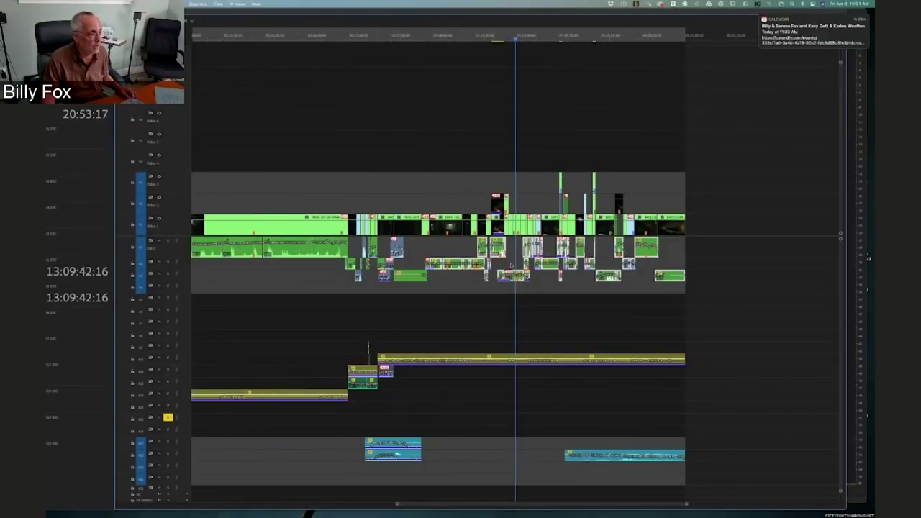
drag(456, 269, 461, 427)
drag(421, 390, 749, 436)
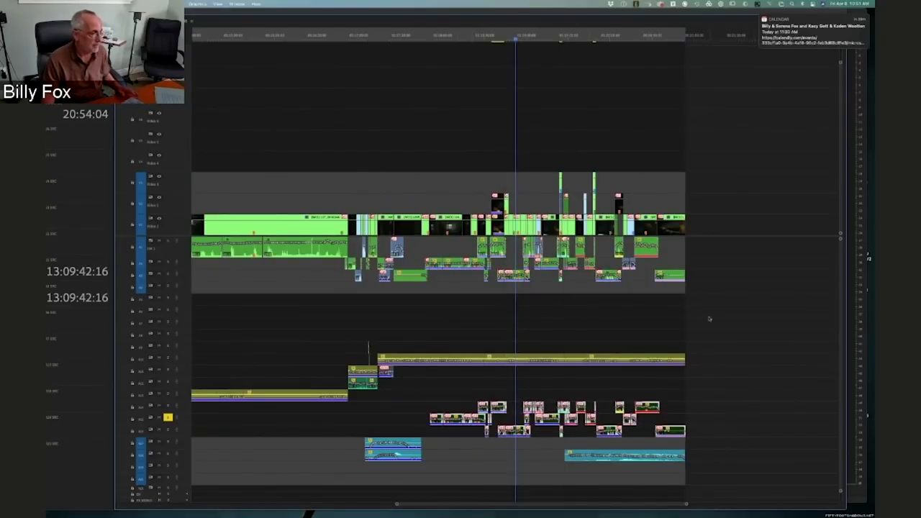
key(shift+super+e)
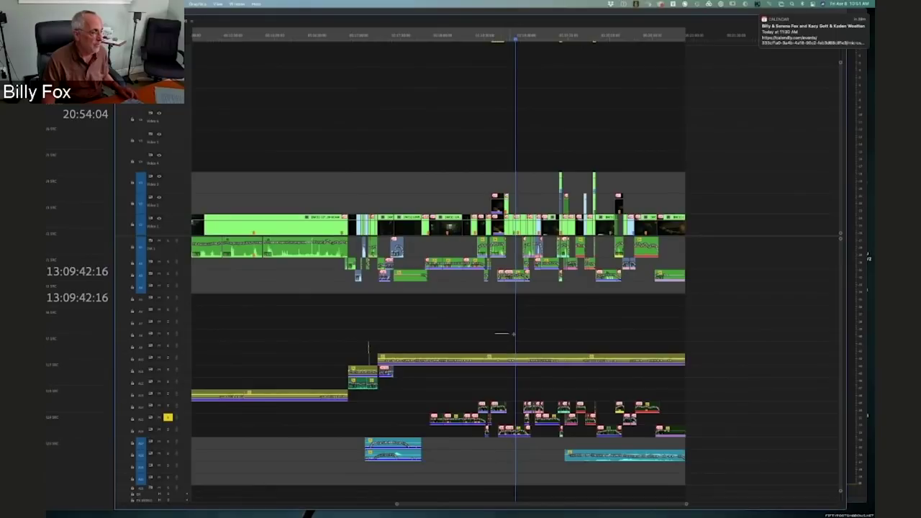
Lay a long yellow audio clip over the last section's dialogue on the first audio track and delete the leftover dialogue clips below it
drag(514, 334, 539, 246)
drag(507, 304, 729, 256)
key(Delete)
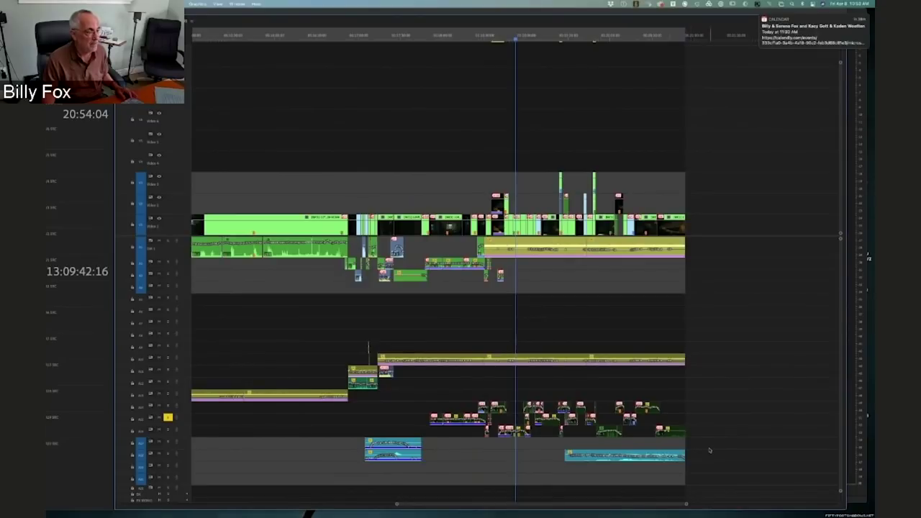
Select the disabled dialogue copies and examine how they line up with the yellow clip on the first audio track
drag(477, 389, 741, 431)
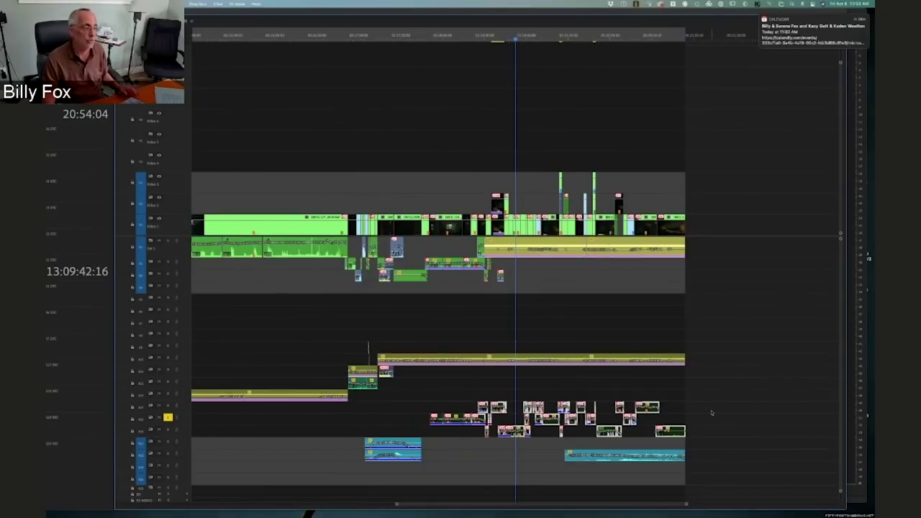
click(533, 39)
drag(539, 39, 529, 39)
key(equal)
key(equal)
key(-)
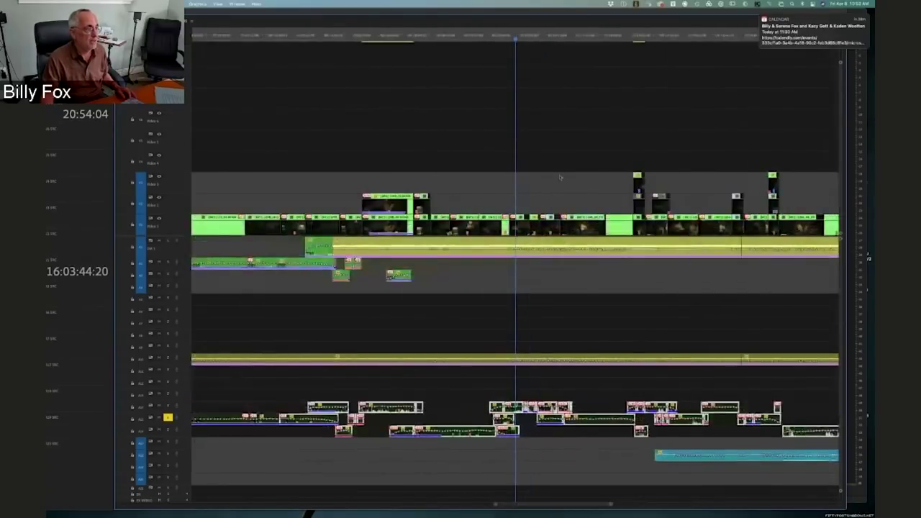
key(-)
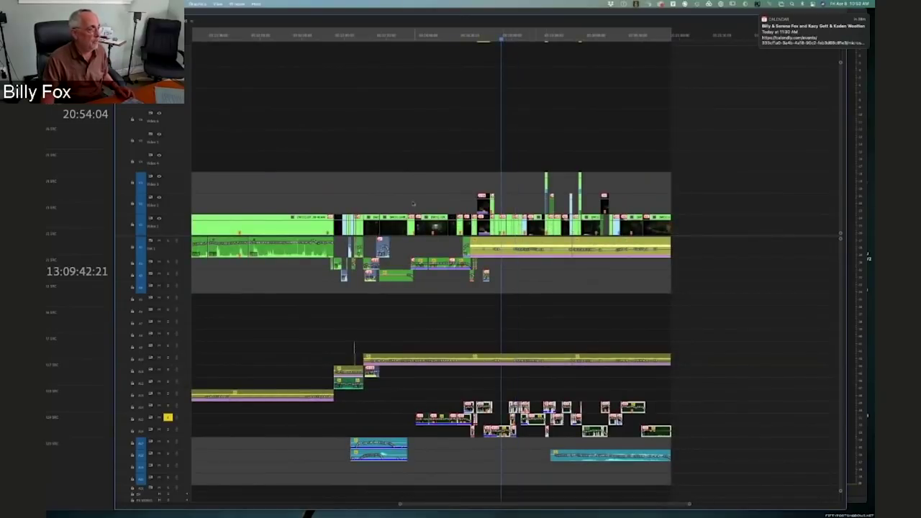
click(413, 204)
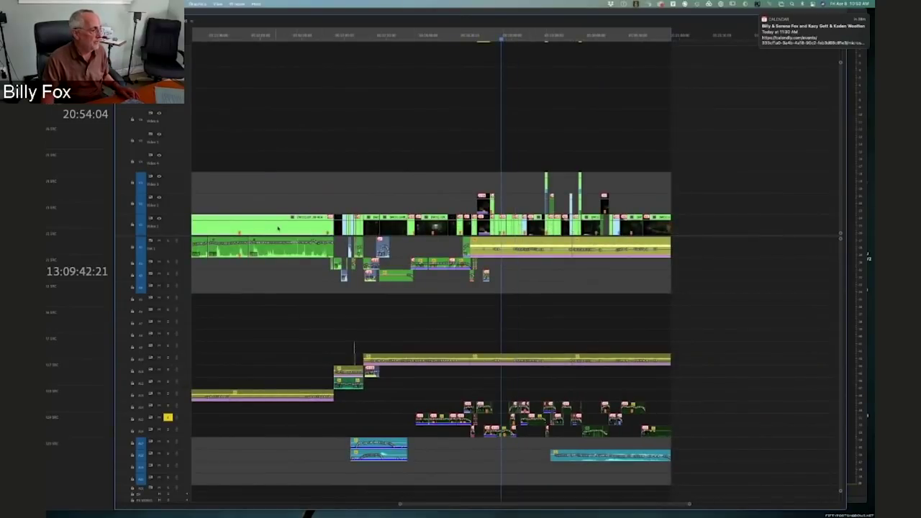
Duplicate the long green clip from the first video track onto the fourth video track above the last section
drag(281, 222, 618, 157)
drag(617, 157, 617, 156)
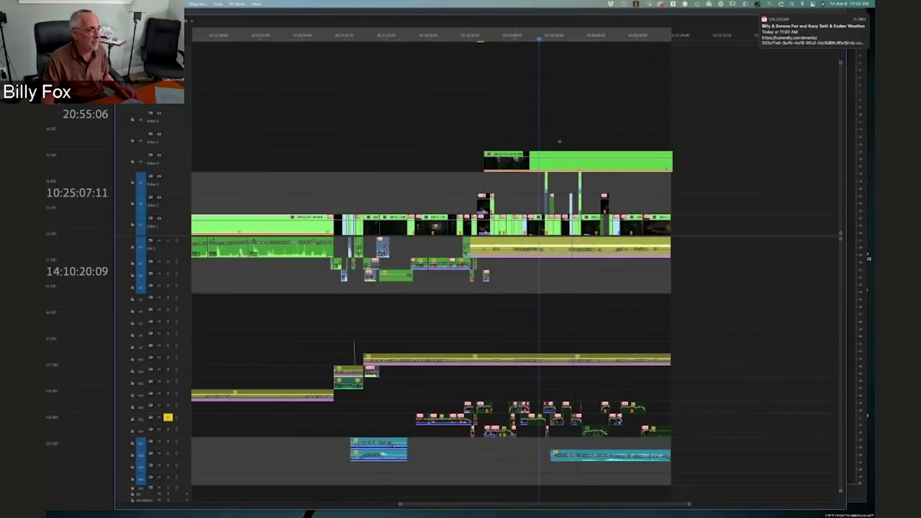
Disable the long green clip on the fourth video track and enable it again
click(574, 170)
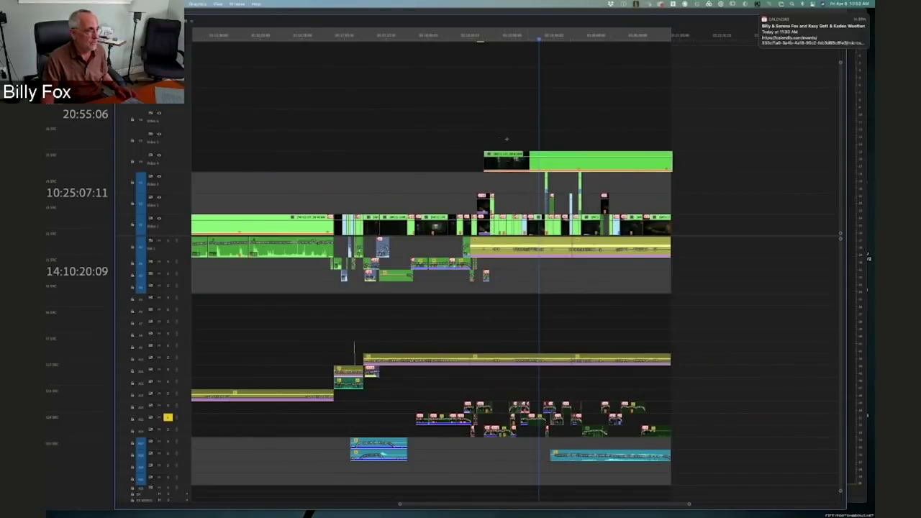
key(shift+super+e)
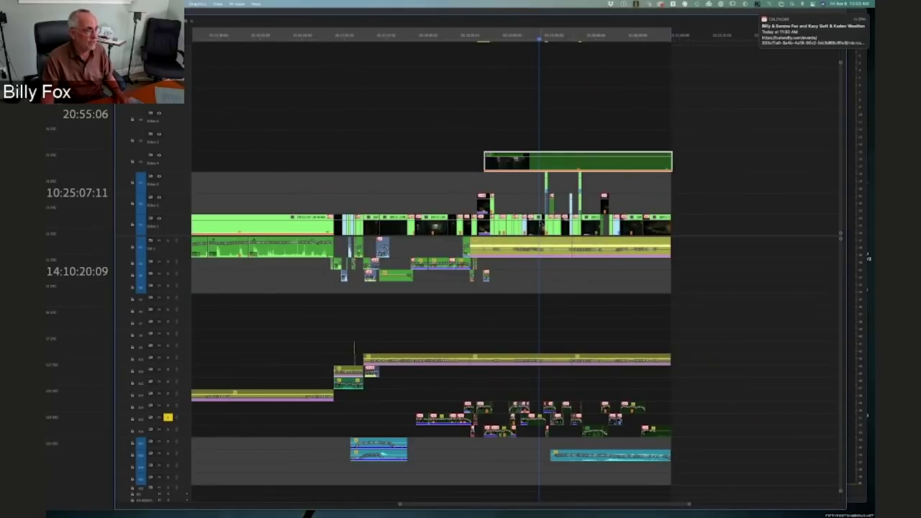
key(v)
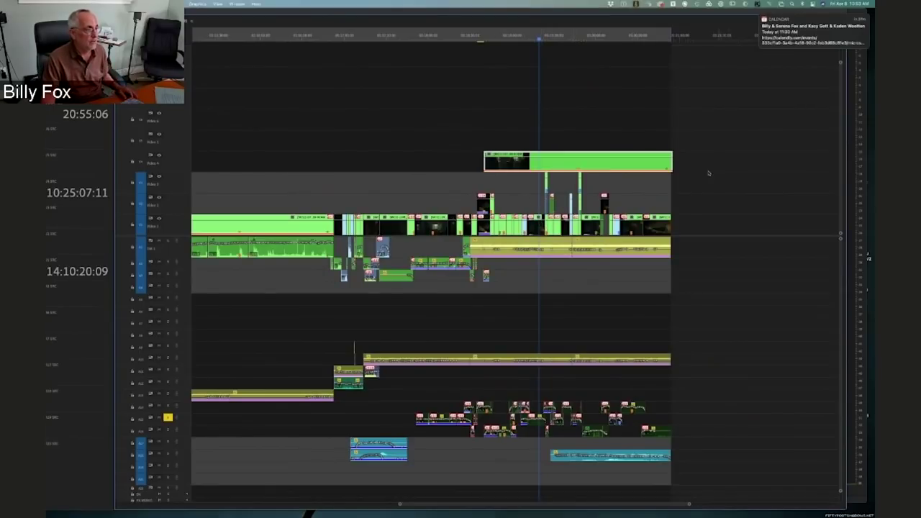